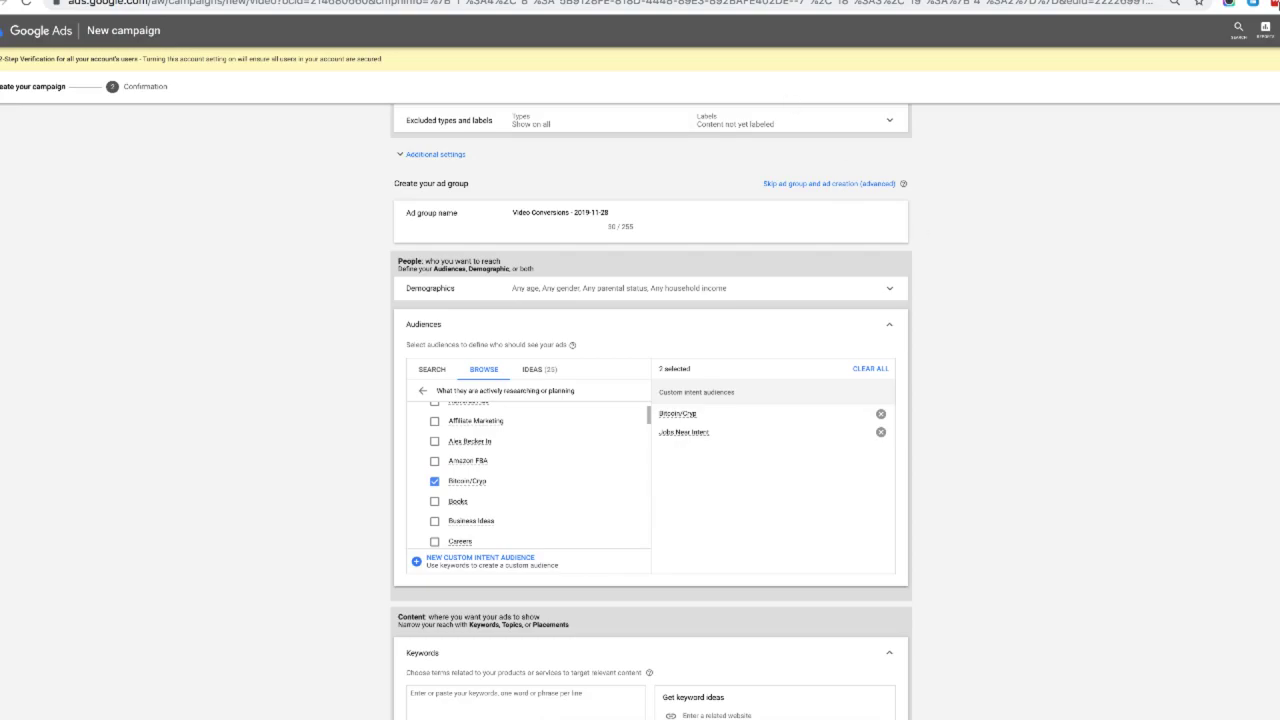
Open the Audience manager and leave the unsaved campaign
{"action": "left_click", "coordinate": [1279, 30]}
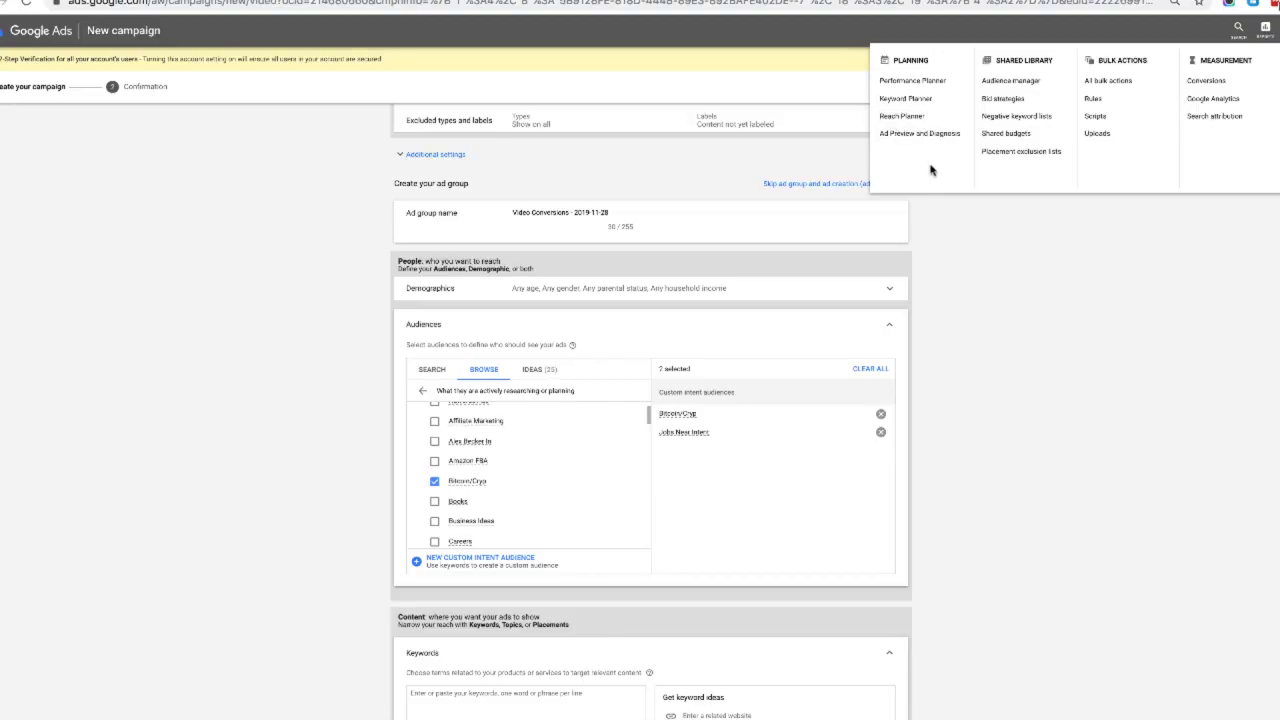
{"action": "left_click", "coordinate": [1035, 88]}
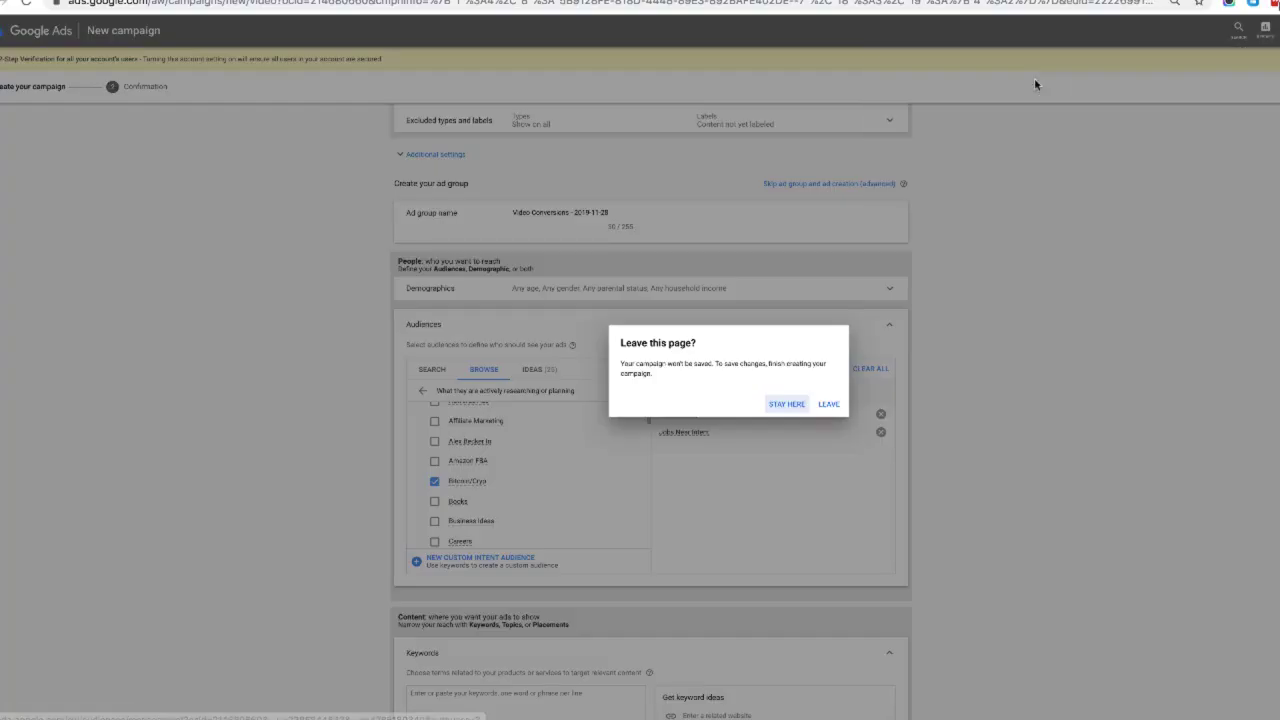
{"action": "left_click", "coordinate": [830, 405]}
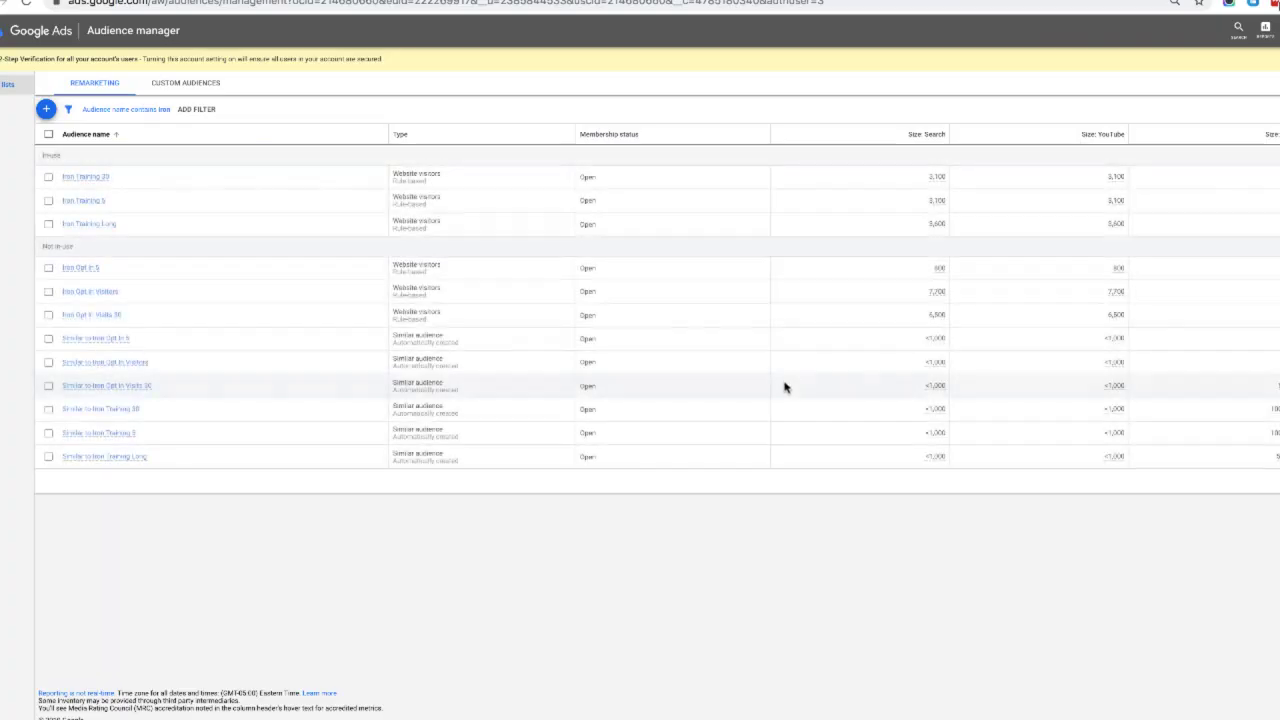
Examine the data upload and membership duration options for a new customer list audience, and cancel it
{"action": "left_click", "coordinate": [43, 112]}
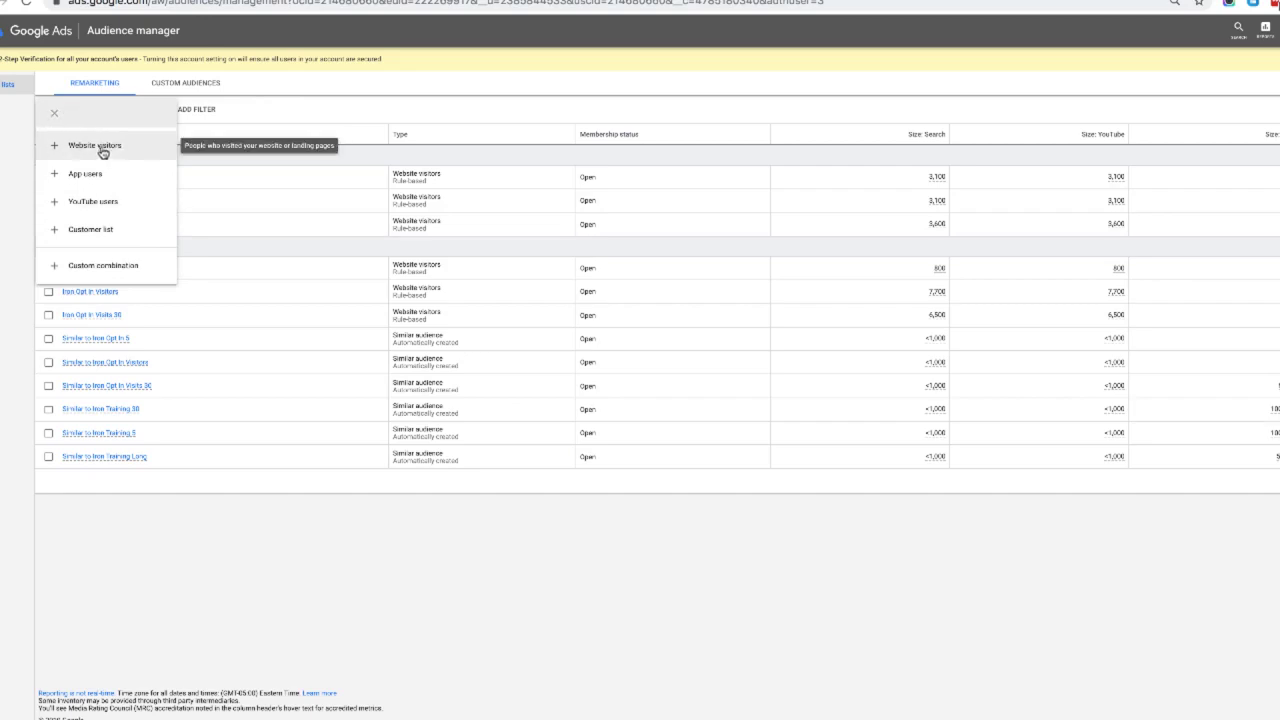
{"action": "left_click", "coordinate": [122, 231]}
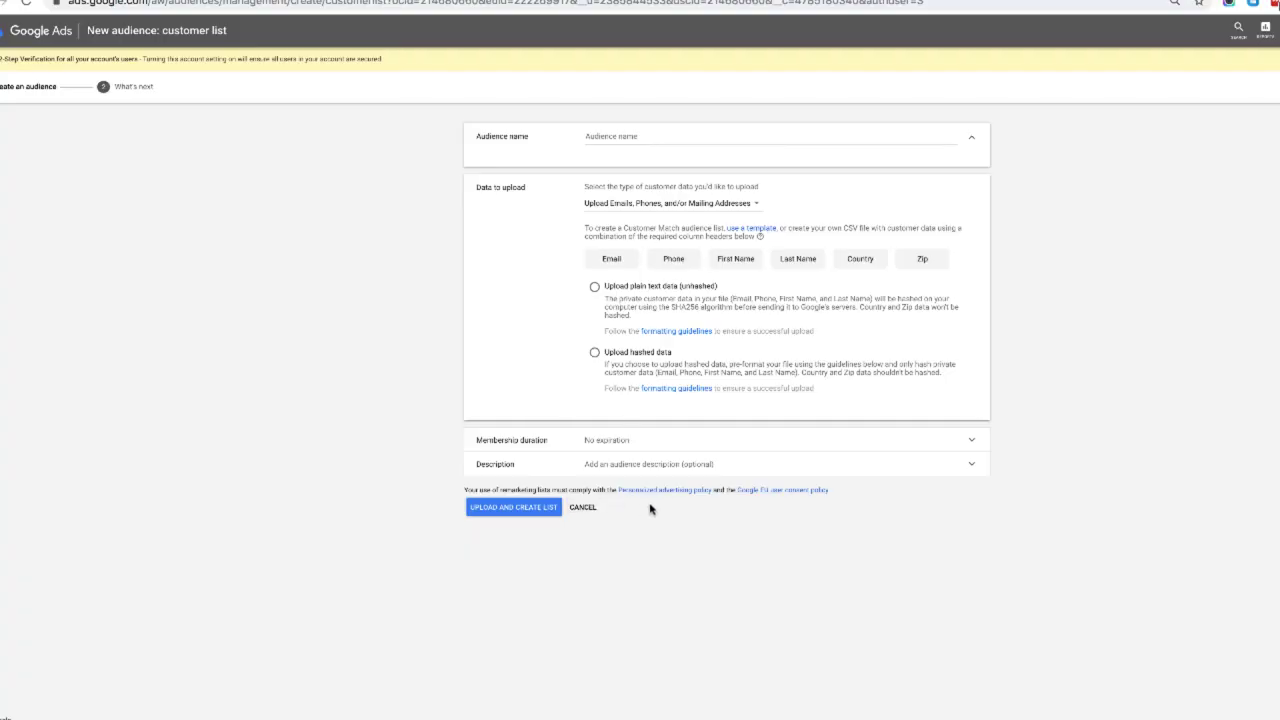
{"action": "double_click", "coordinate": [659, 449]}
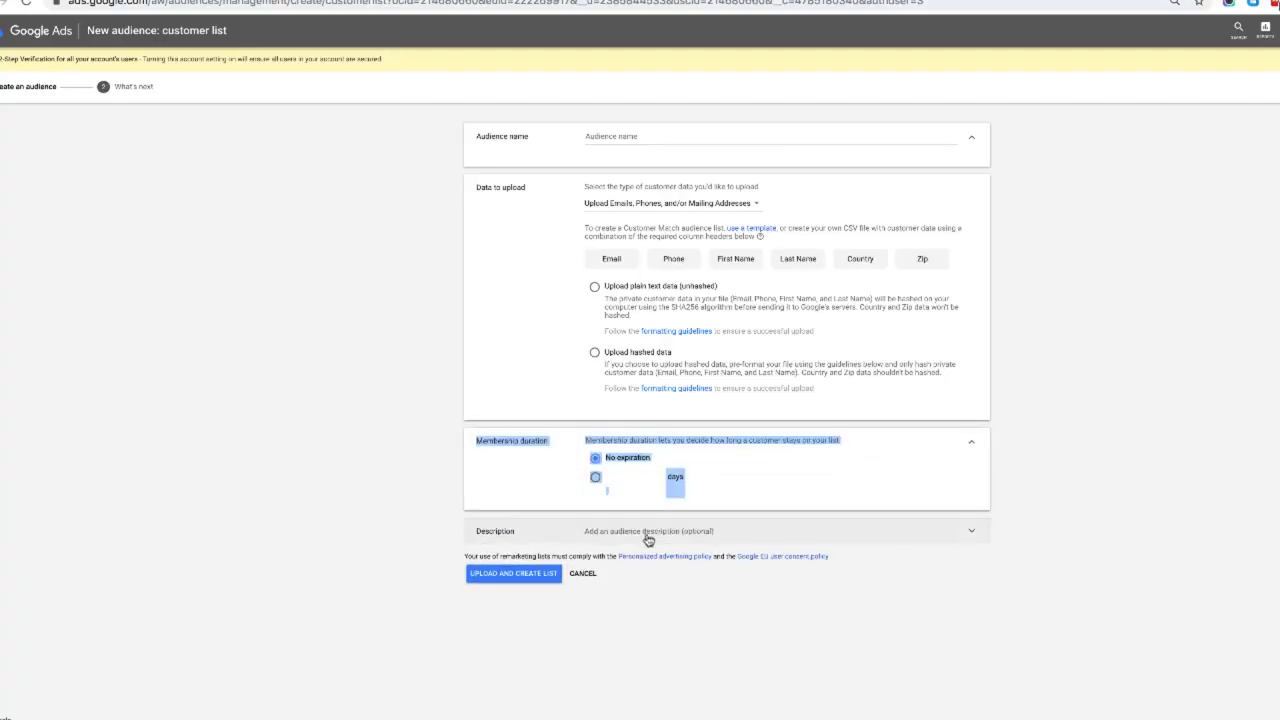
{"action": "left_click", "coordinate": [610, 477]}
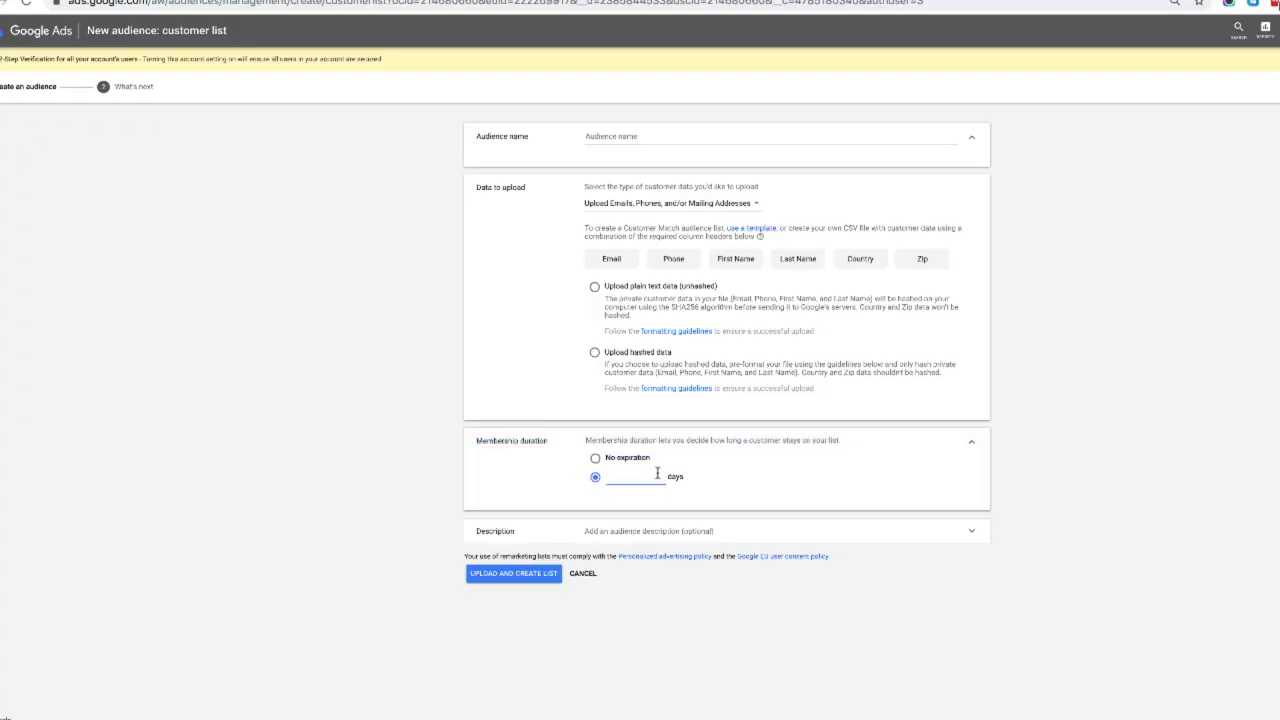
{"action": "left_click", "coordinate": [595, 458]}
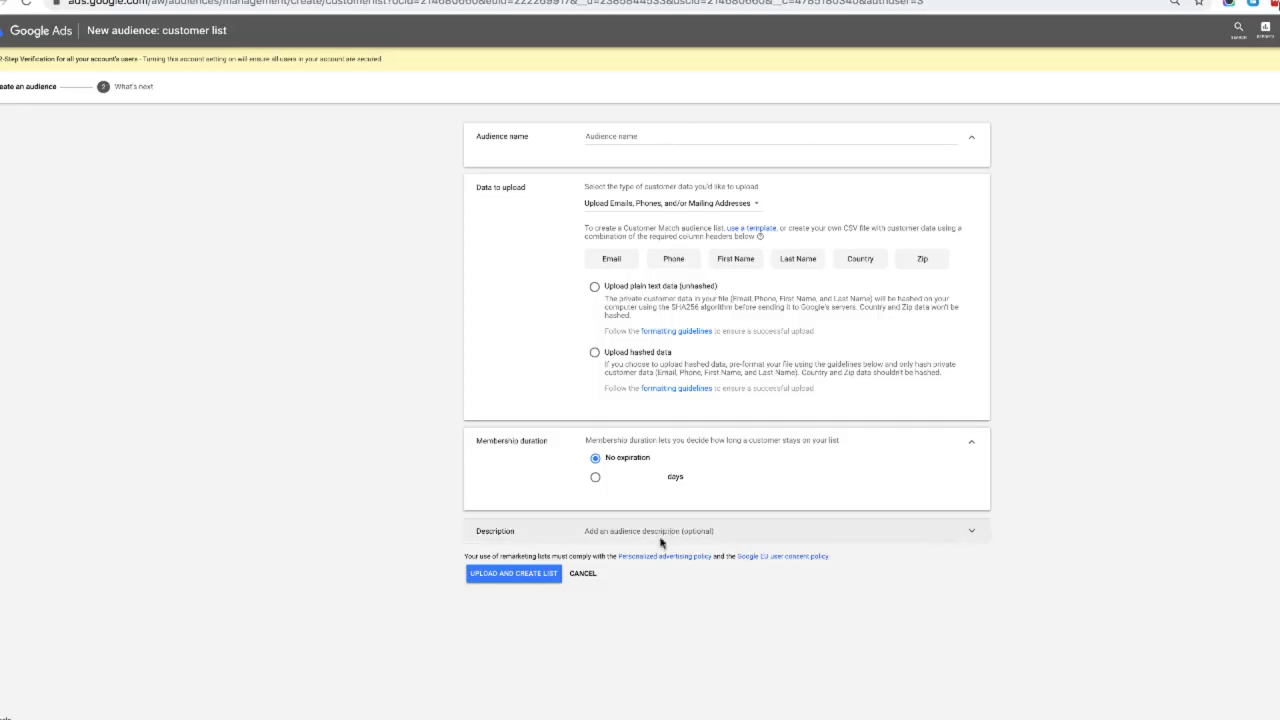
{"action": "left_click", "coordinate": [582, 577]}
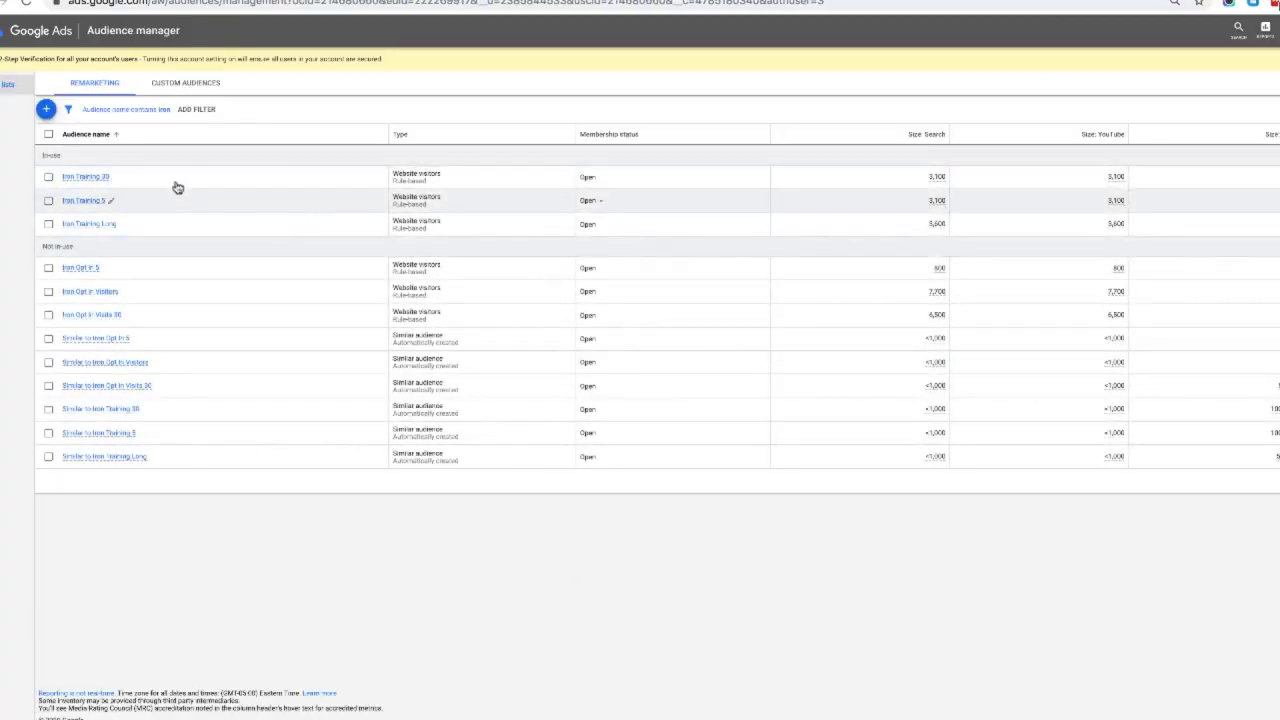
{"action": "left_click", "coordinate": [47, 110]}
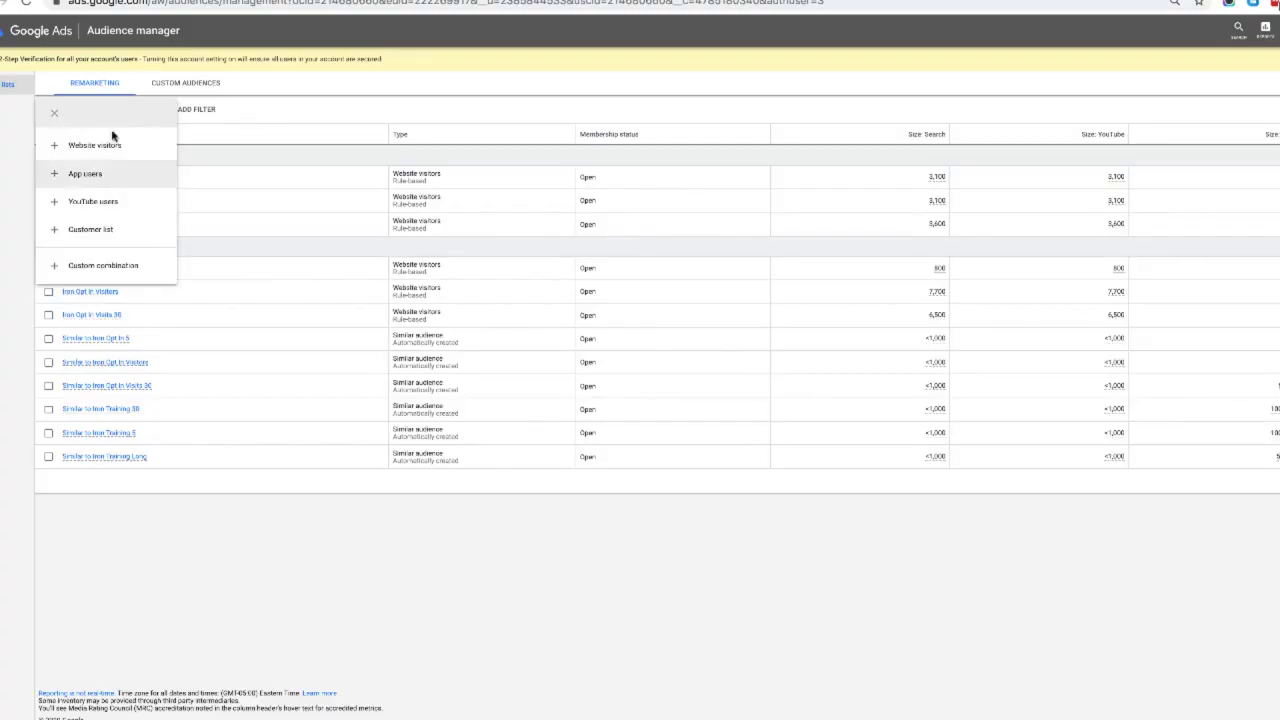
{"action": "left_click", "coordinate": [513, 133]}
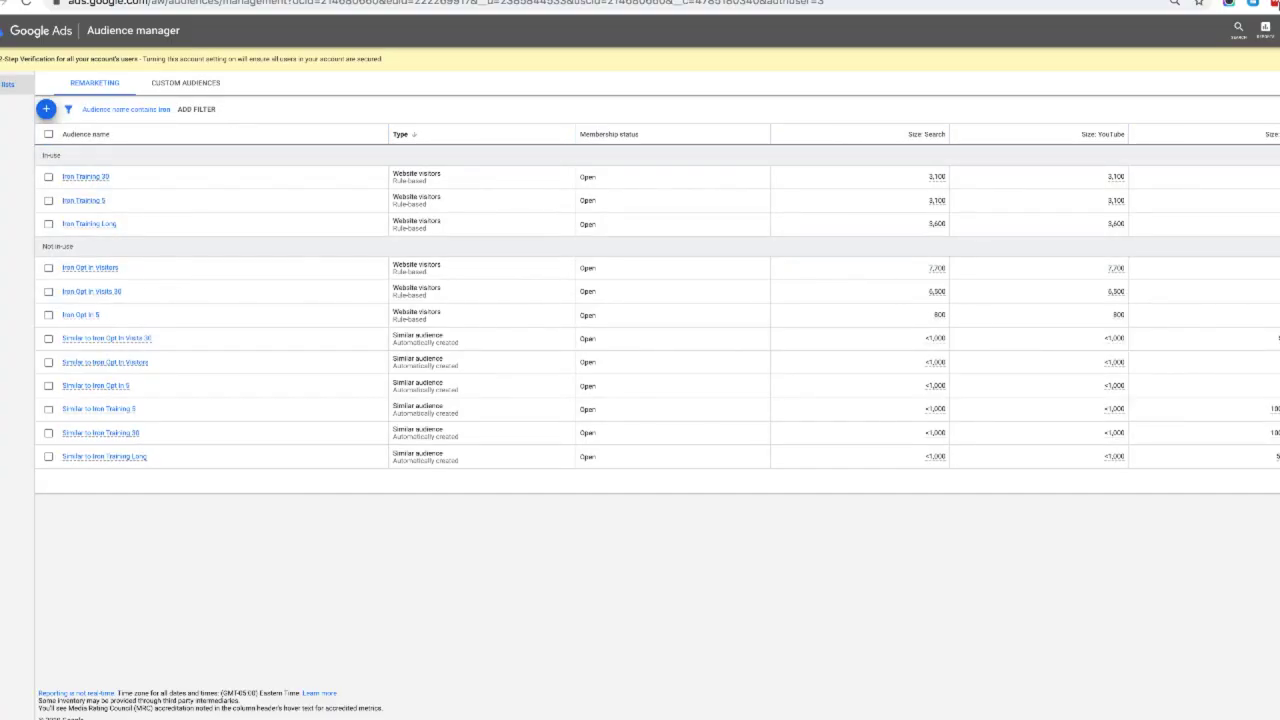
{"action": "left_click", "coordinate": [1279, 31]}
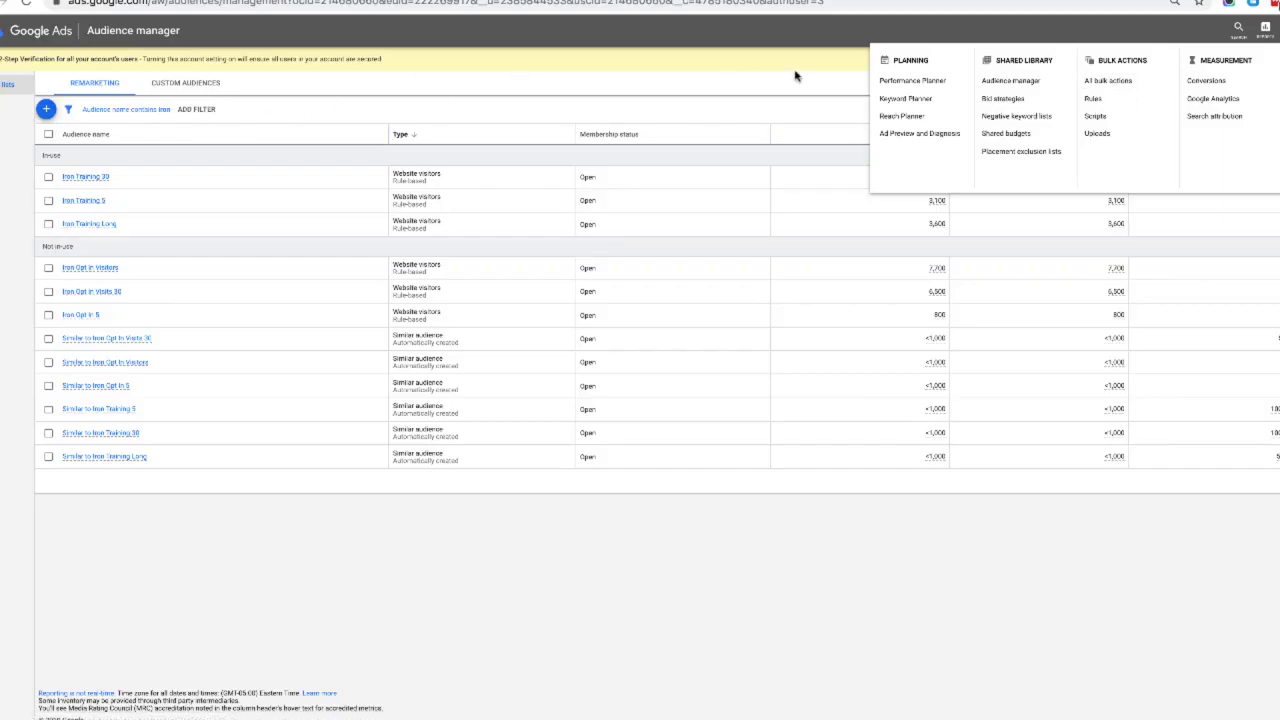
{"action": "left_click", "coordinate": [516, 99]}
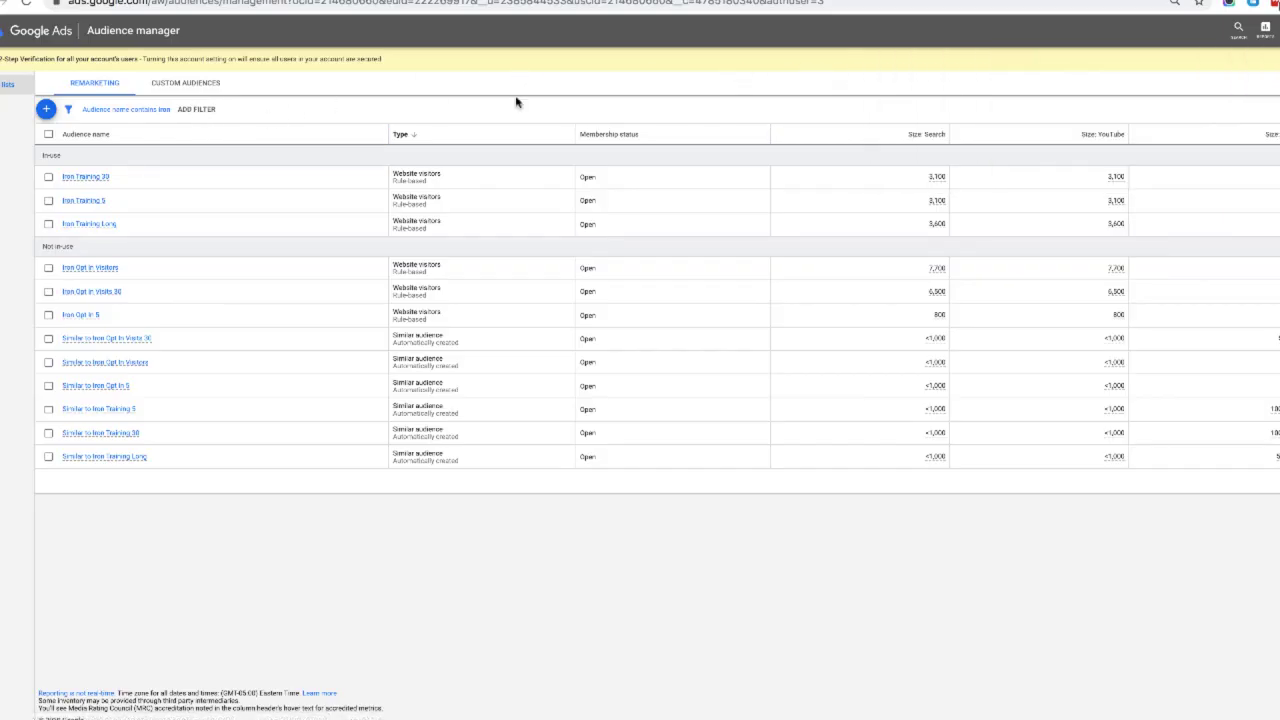
Start a website visitors audience for visitors of a page whose URL contains landingpage.com
{"action": "left_click", "coordinate": [45, 109]}
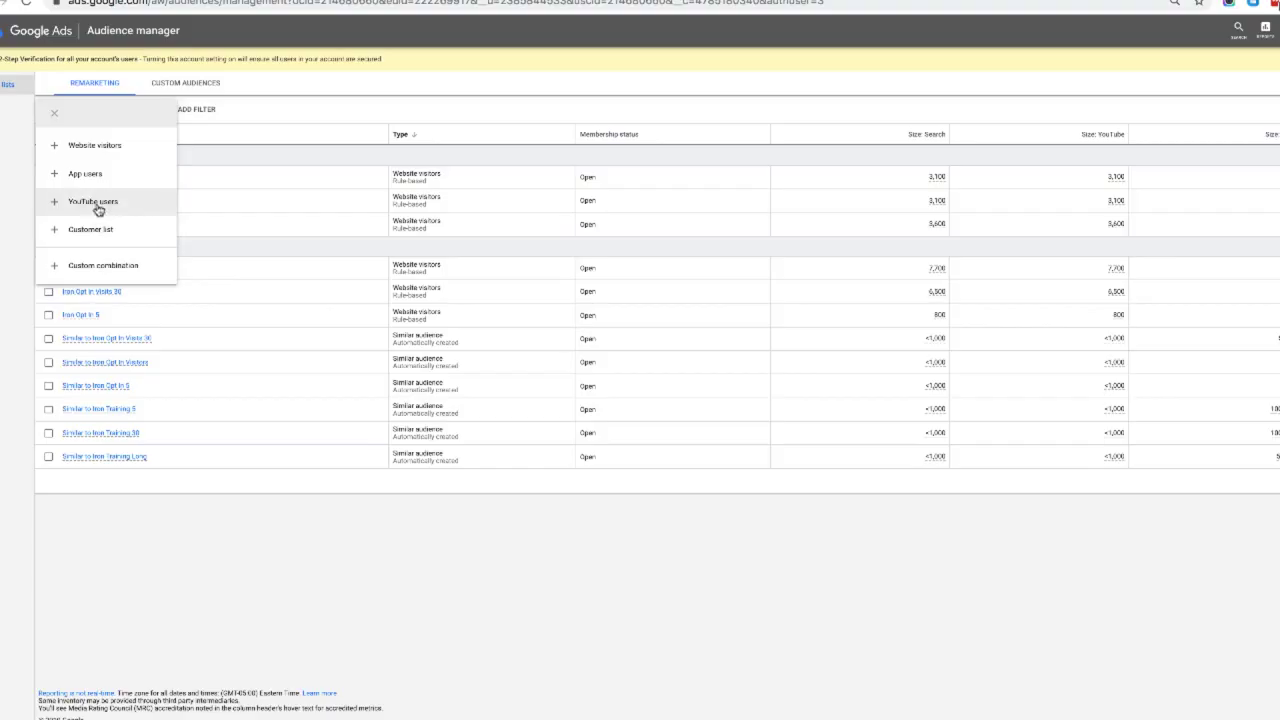
{"action": "left_click", "coordinate": [126, 144]}
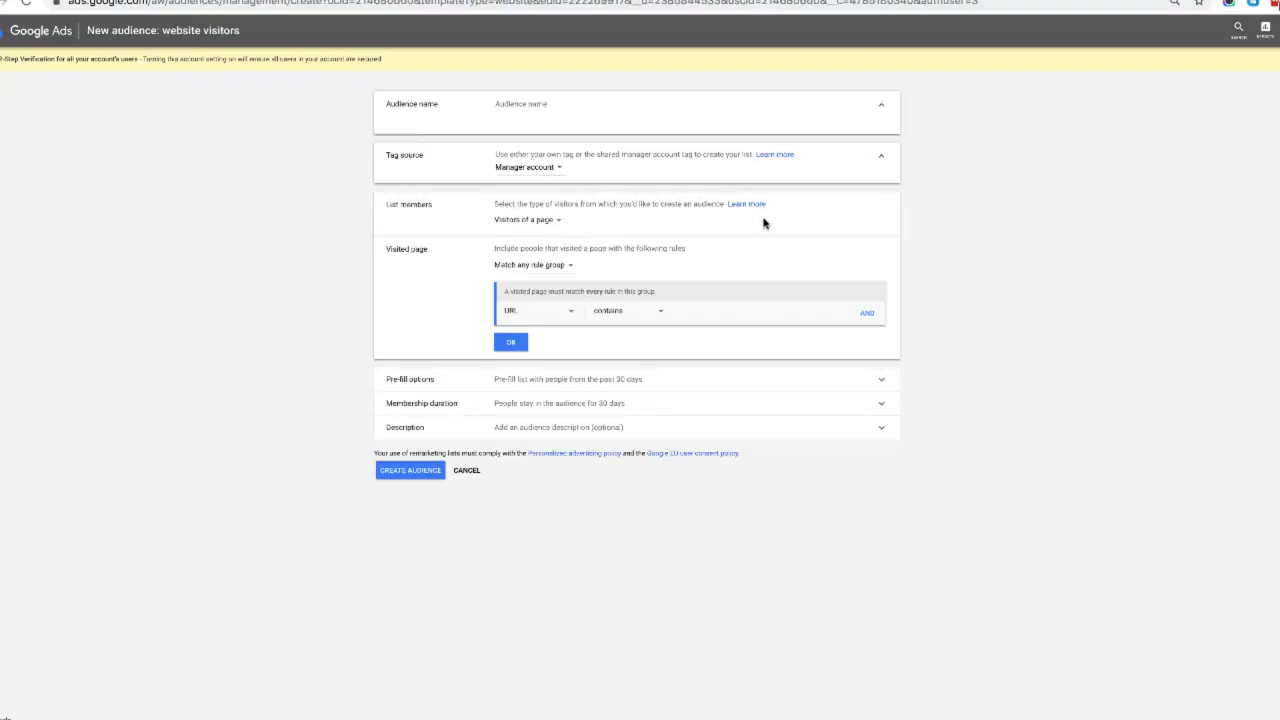
{"action": "left_click", "coordinate": [556, 222]}
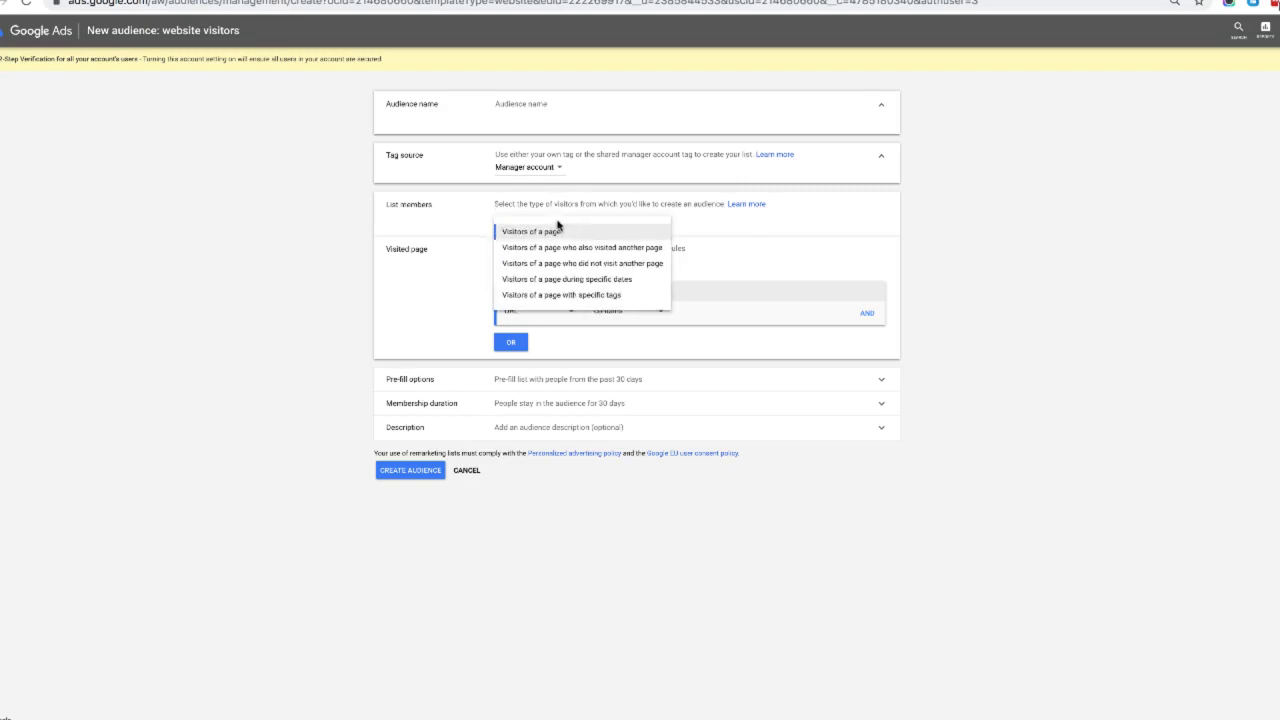
{"action": "left_click", "coordinate": [766, 237]}
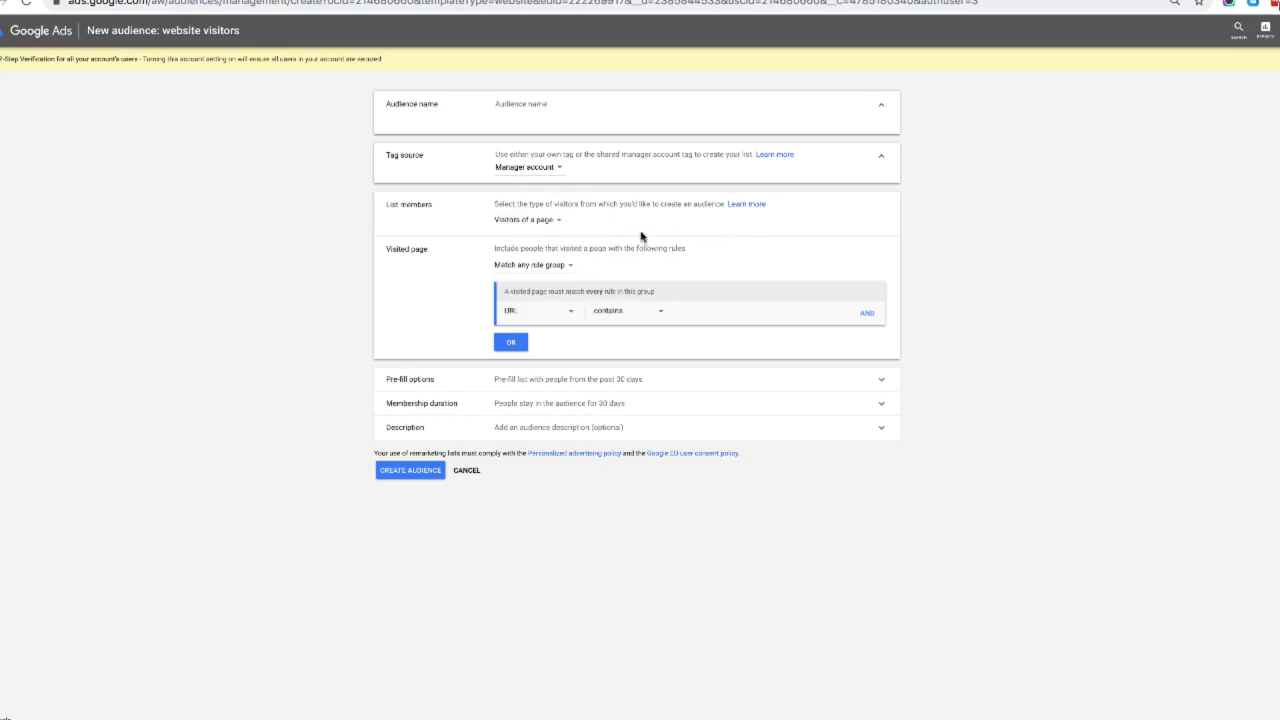
{"action": "left_click", "coordinate": [698, 309]}
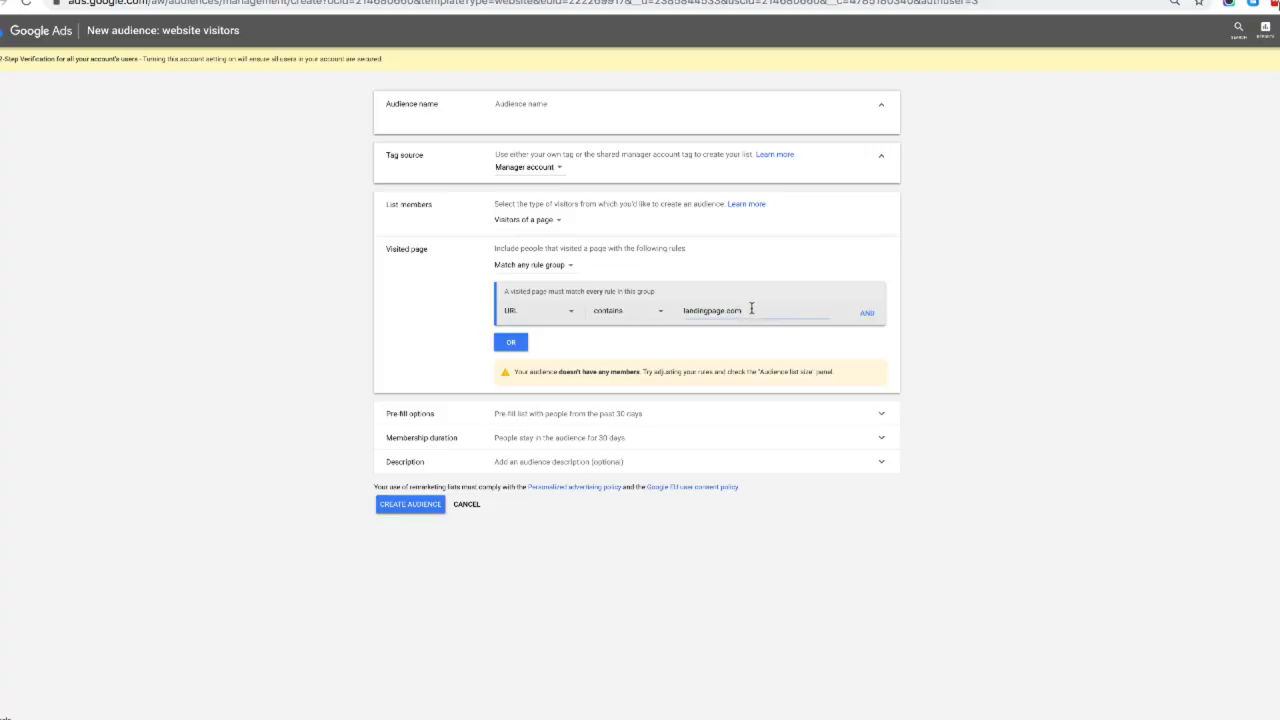
{"action": "left_click", "coordinate": [751, 308]}
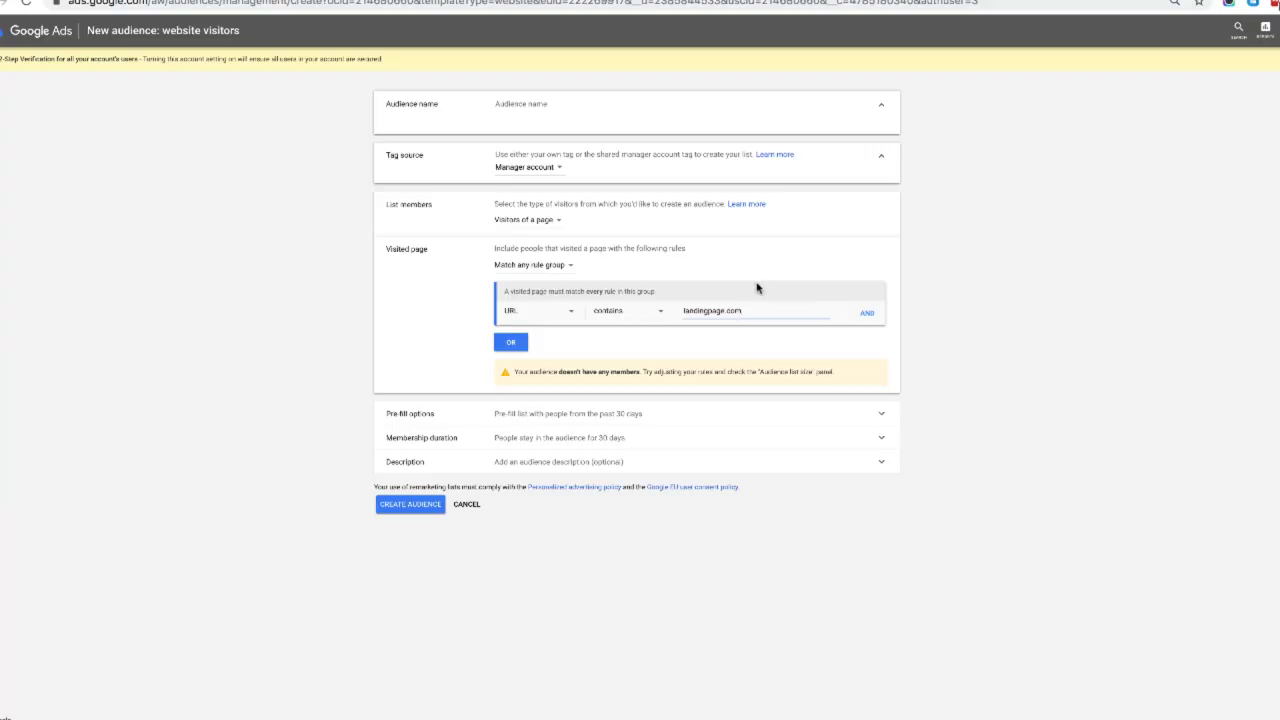
Try membership durations such as 5 and 30 days for the website visitors audience, and cancel its creation
{"action": "left_click", "coordinate": [612, 417]}
{"action": "left_click", "coordinate": [592, 490]}
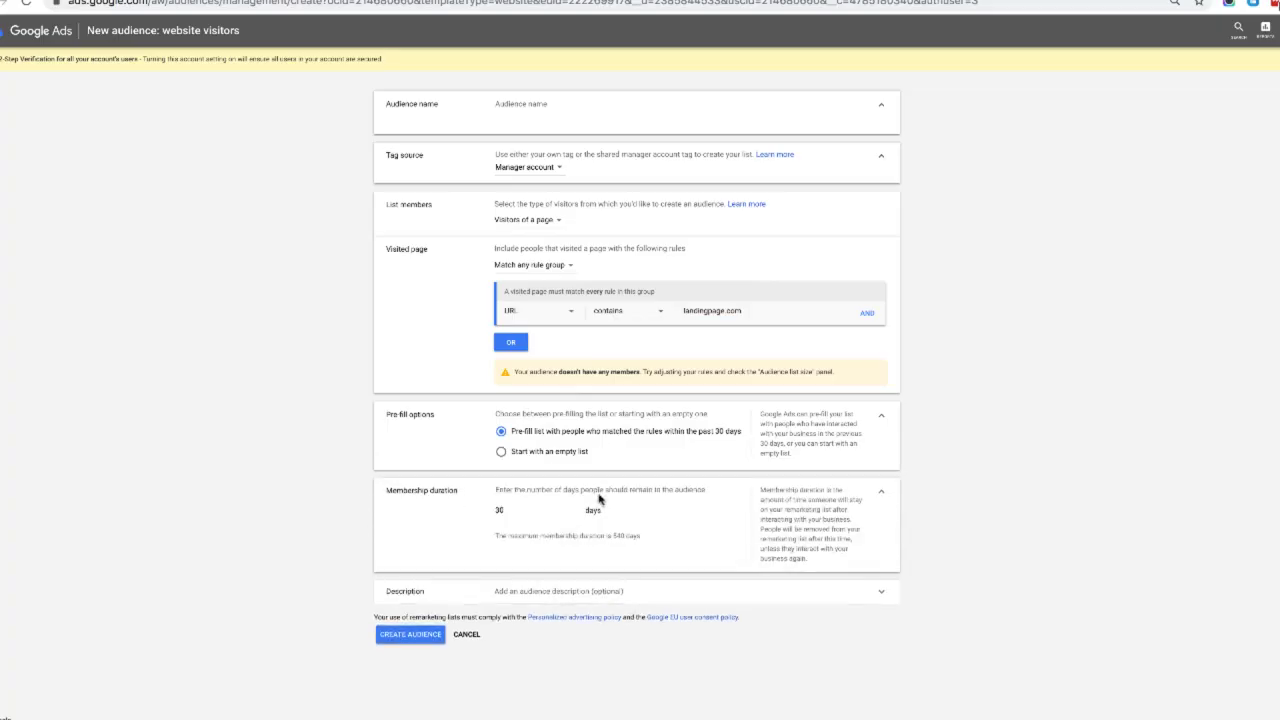
{"action": "double_click", "coordinate": [492, 510]}
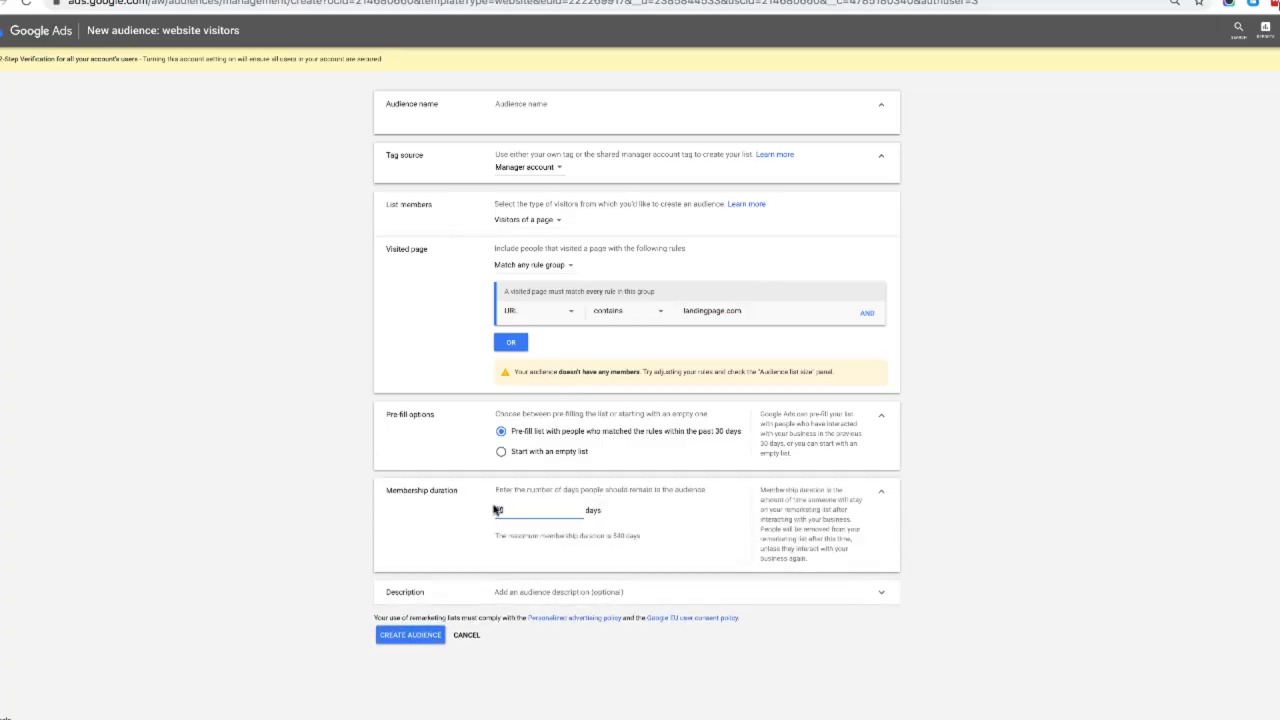
{"action": "type", "text": "5"}
{"action": "type", "text": "5440"}
{"action": "key", "text": "BackSpace"}
{"action": "type", "text": "30"}
{"action": "key", "text": "BackSpace"}
{"action": "key", "text": "BackSpace"}
{"action": "key", "text": "BackSpace"}
{"action": "left_click", "coordinate": [476, 641]}
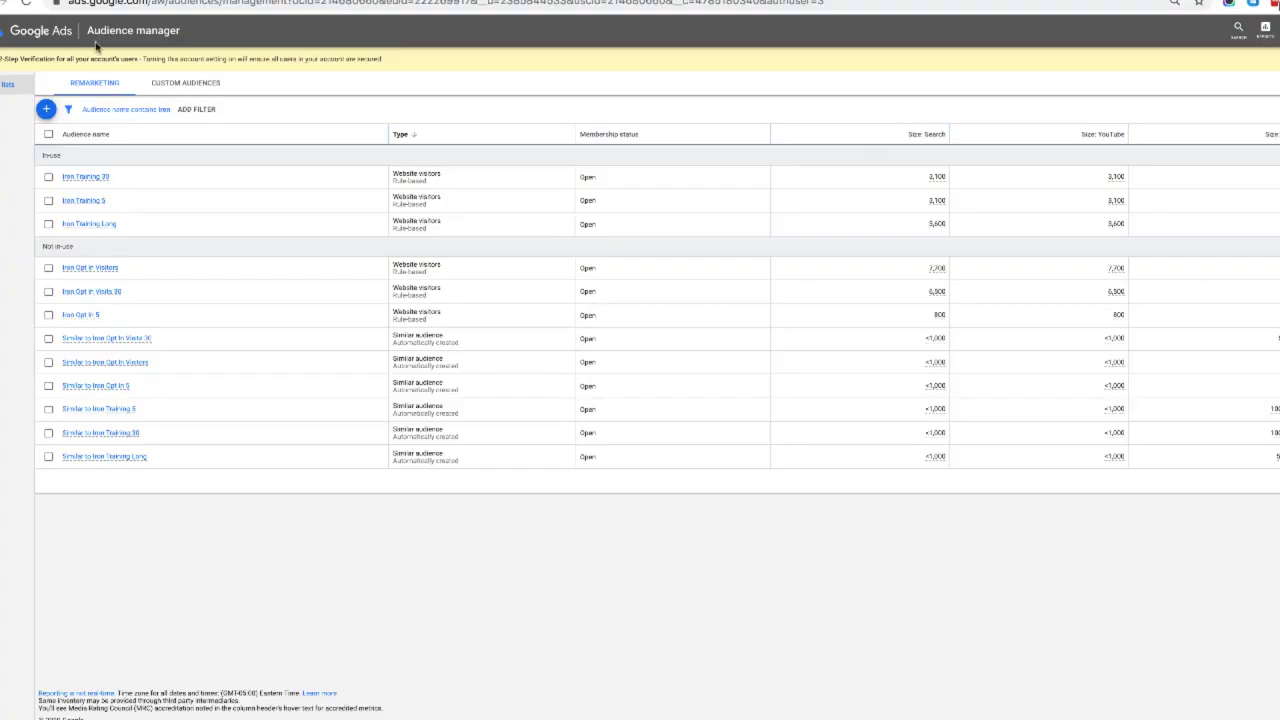
Examine the list member types and channel selection for a new YouTube users audience, and cancel it
{"action": "left_click", "coordinate": [50, 111]}
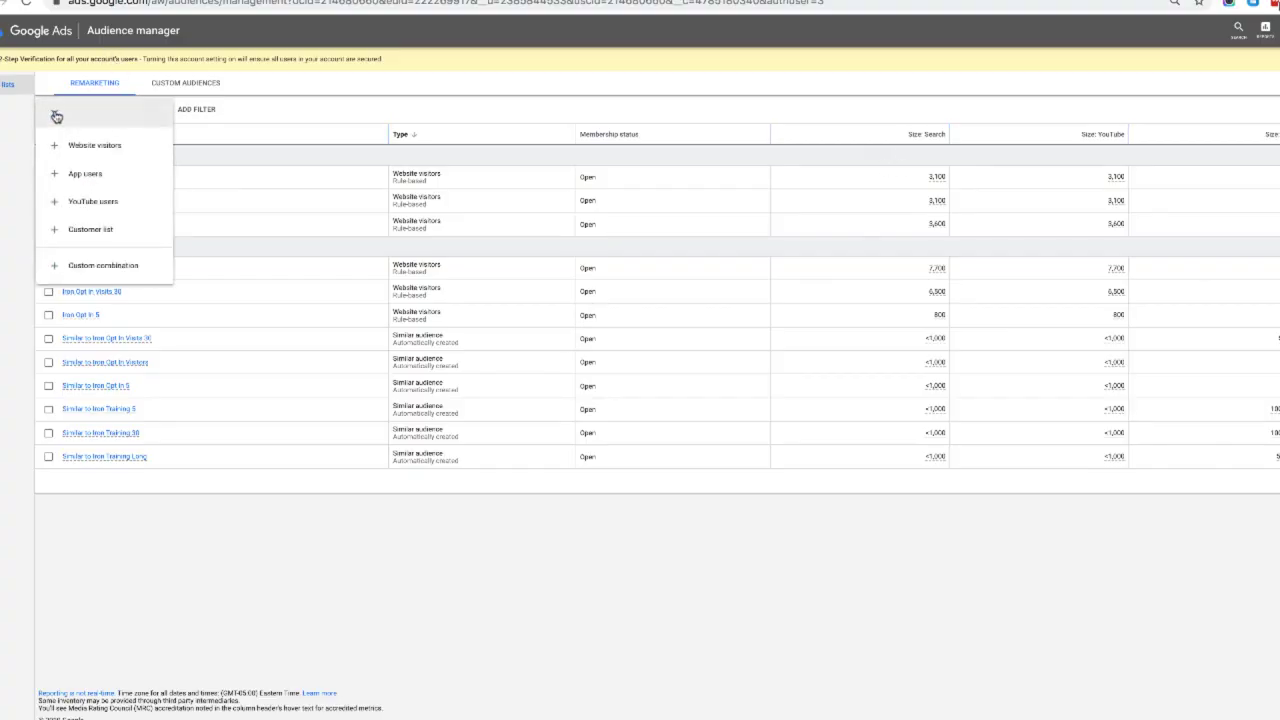
{"action": "left_click", "coordinate": [141, 202]}
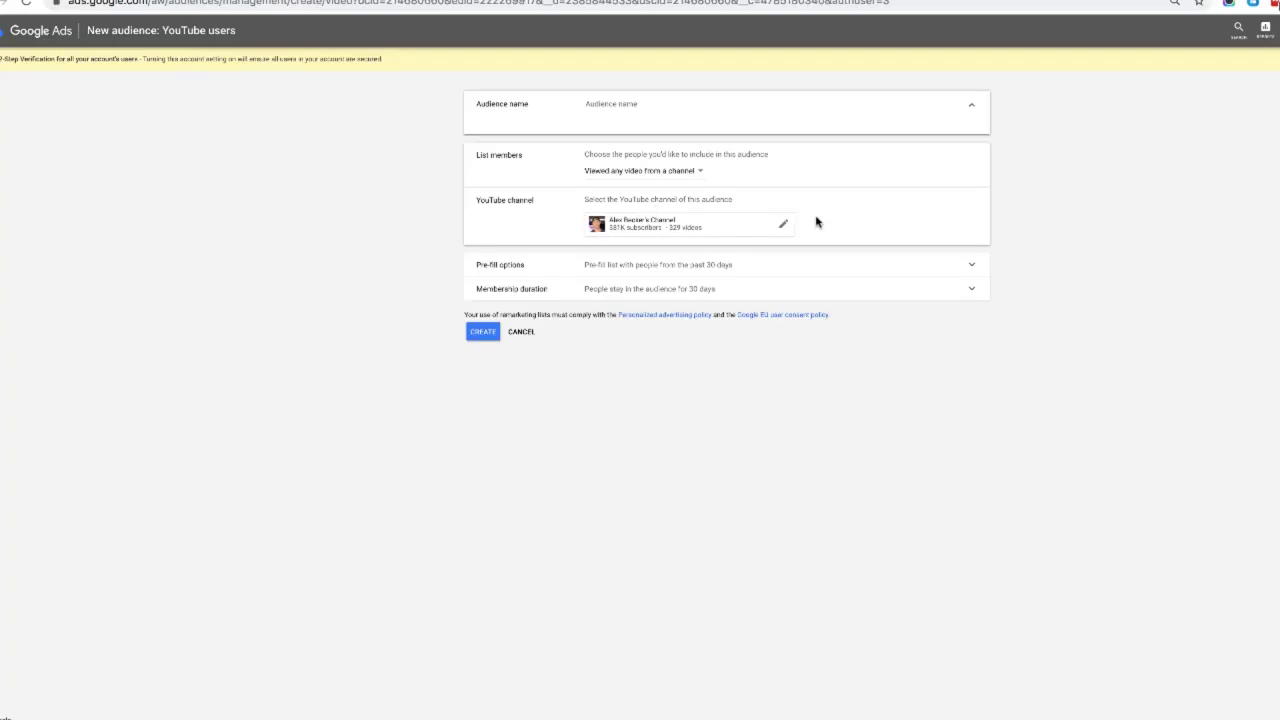
{"action": "left_click", "coordinate": [651, 172]}
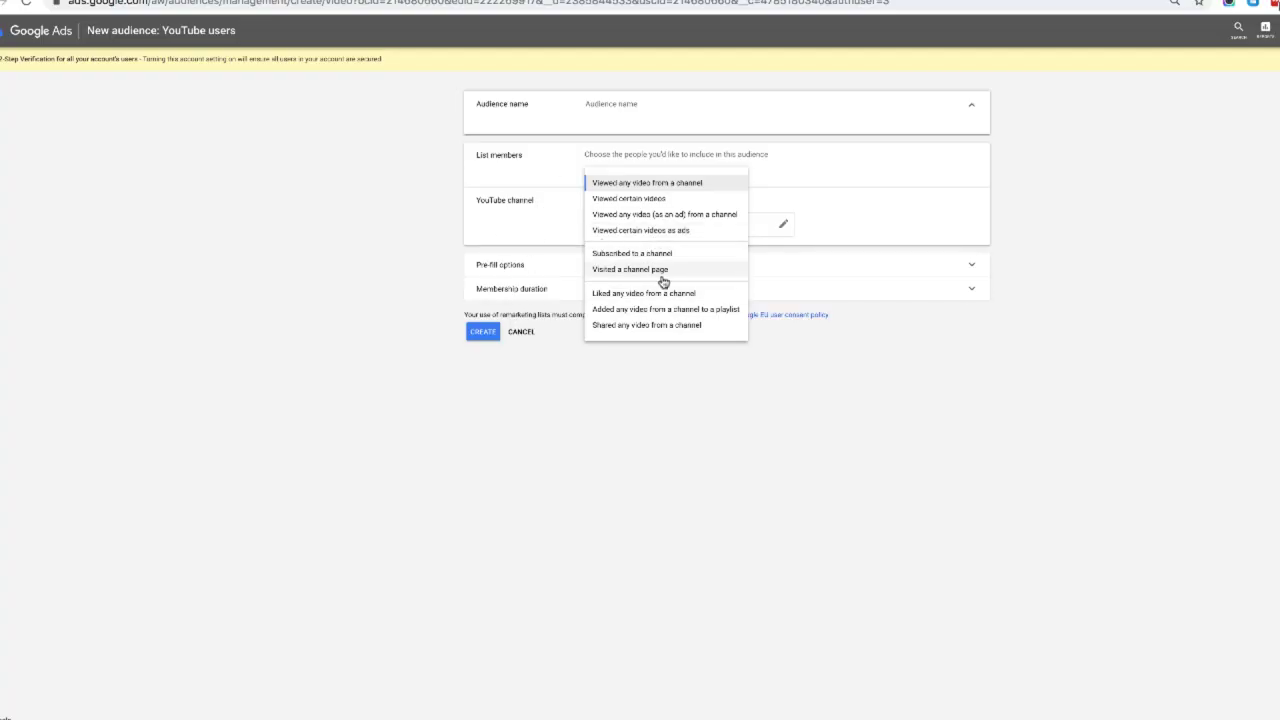
{"action": "left_click", "coordinate": [604, 178]}
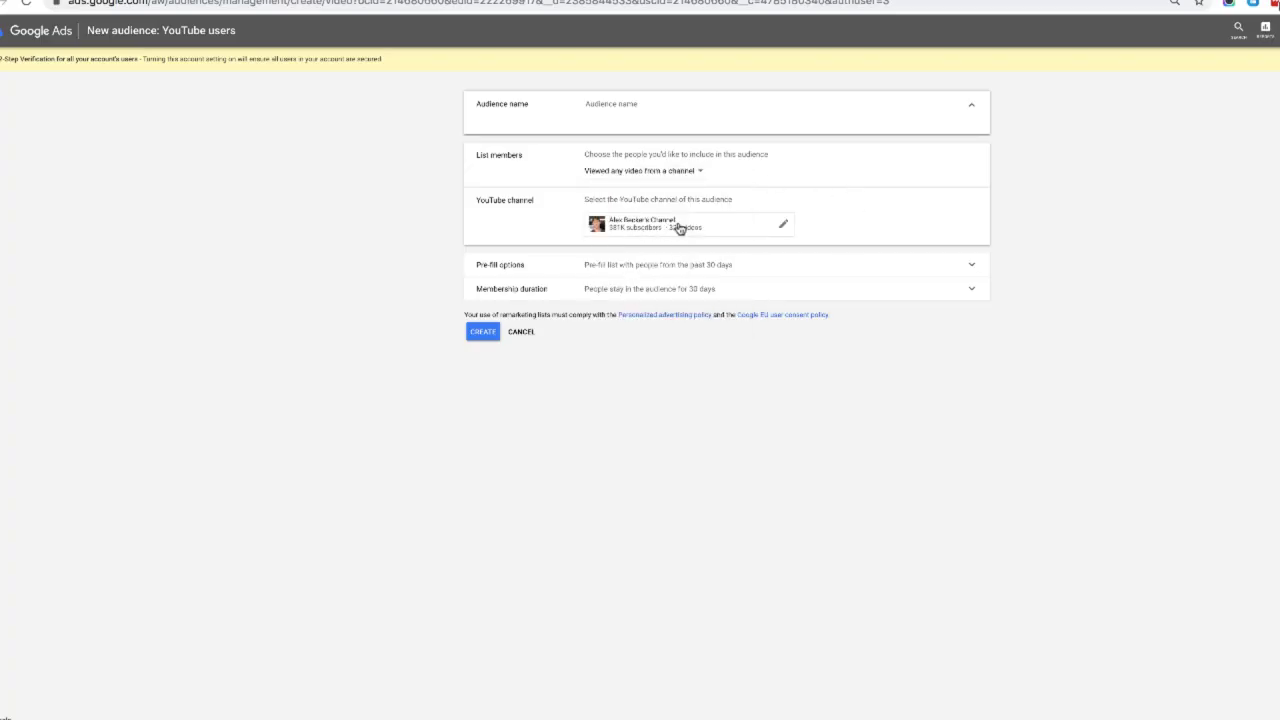
{"action": "left_click", "coordinate": [714, 229]}
{"action": "left_click", "coordinate": [783, 228]}
{"action": "left_click", "coordinate": [786, 229]}
{"action": "left_click", "coordinate": [680, 180]}
{"action": "left_click", "coordinate": [680, 178]}
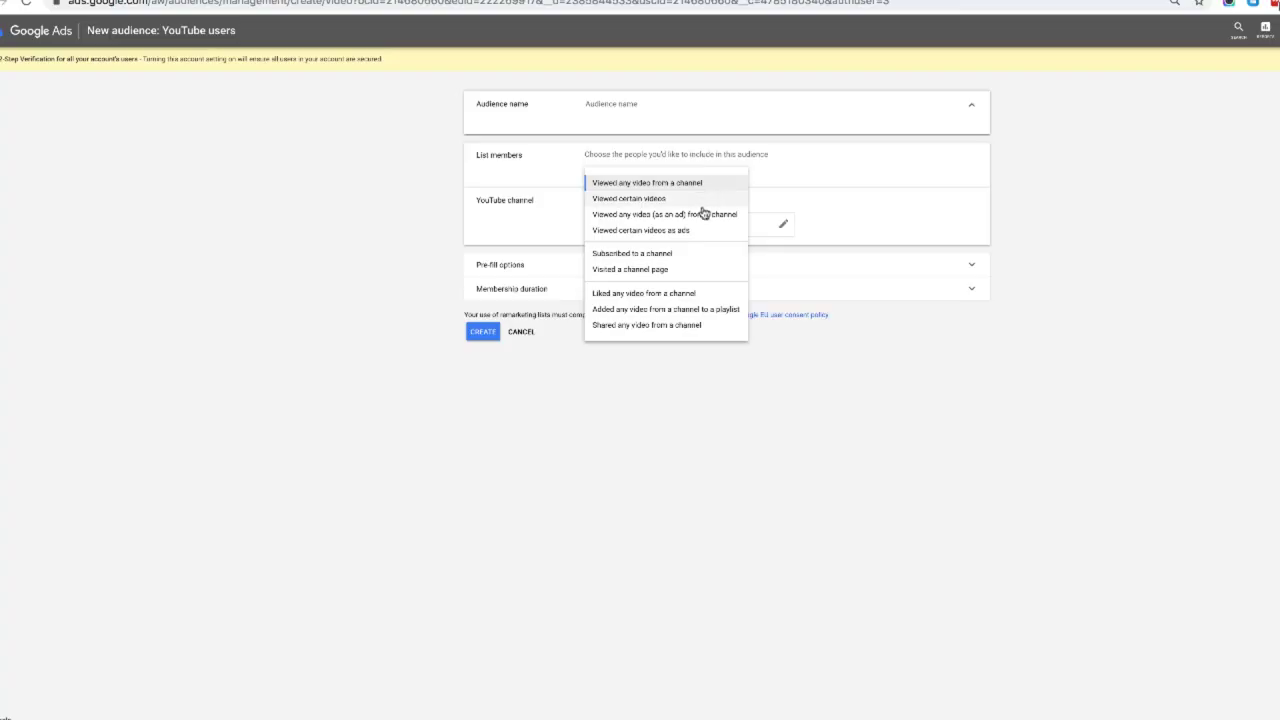
{"action": "left_click", "coordinate": [1013, 189]}
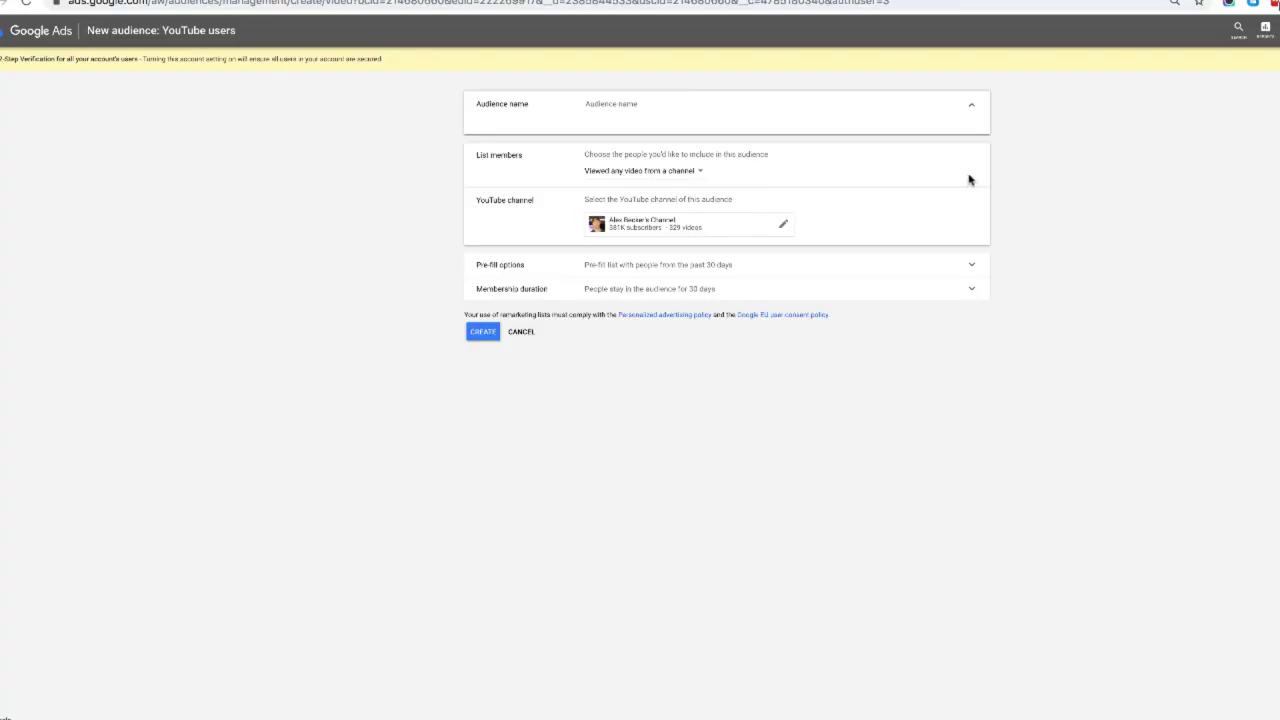
{"action": "left_click", "coordinate": [538, 331]}
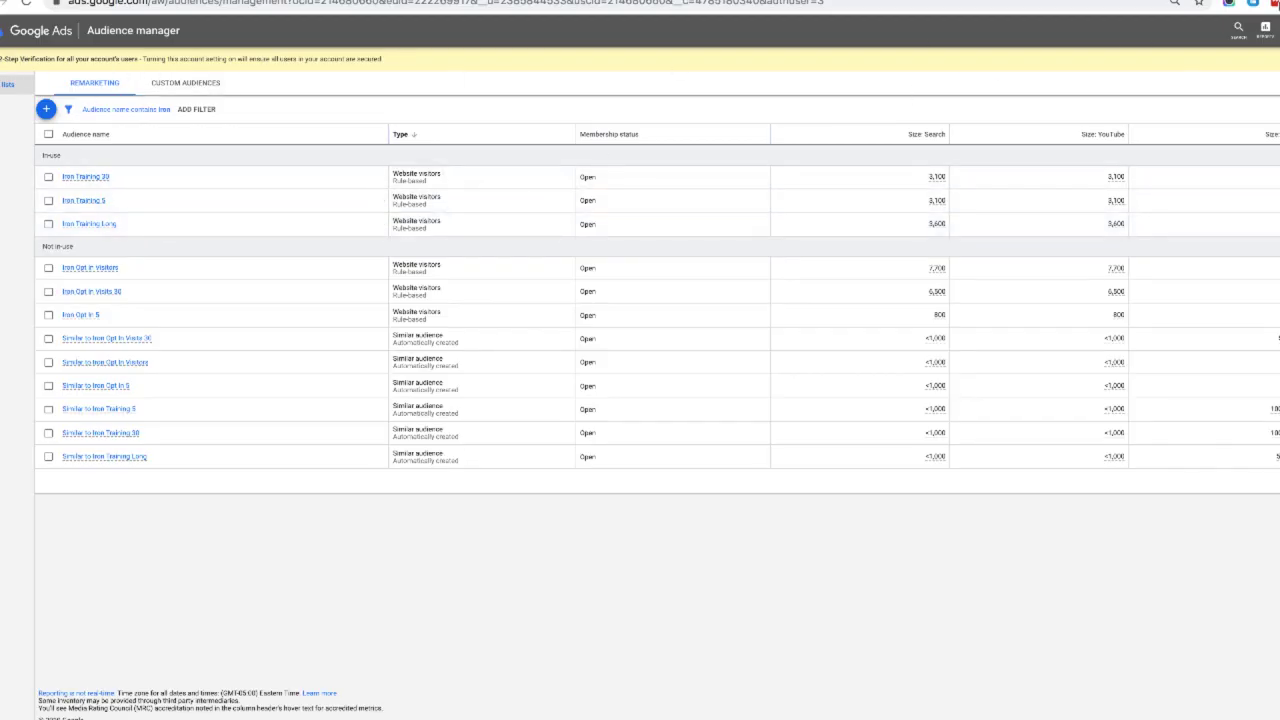
Return to all campaigns and start a new video campaign with the Leads goal and the Drive conversions subtype
{"action": "left_click", "coordinate": [2, 31]}
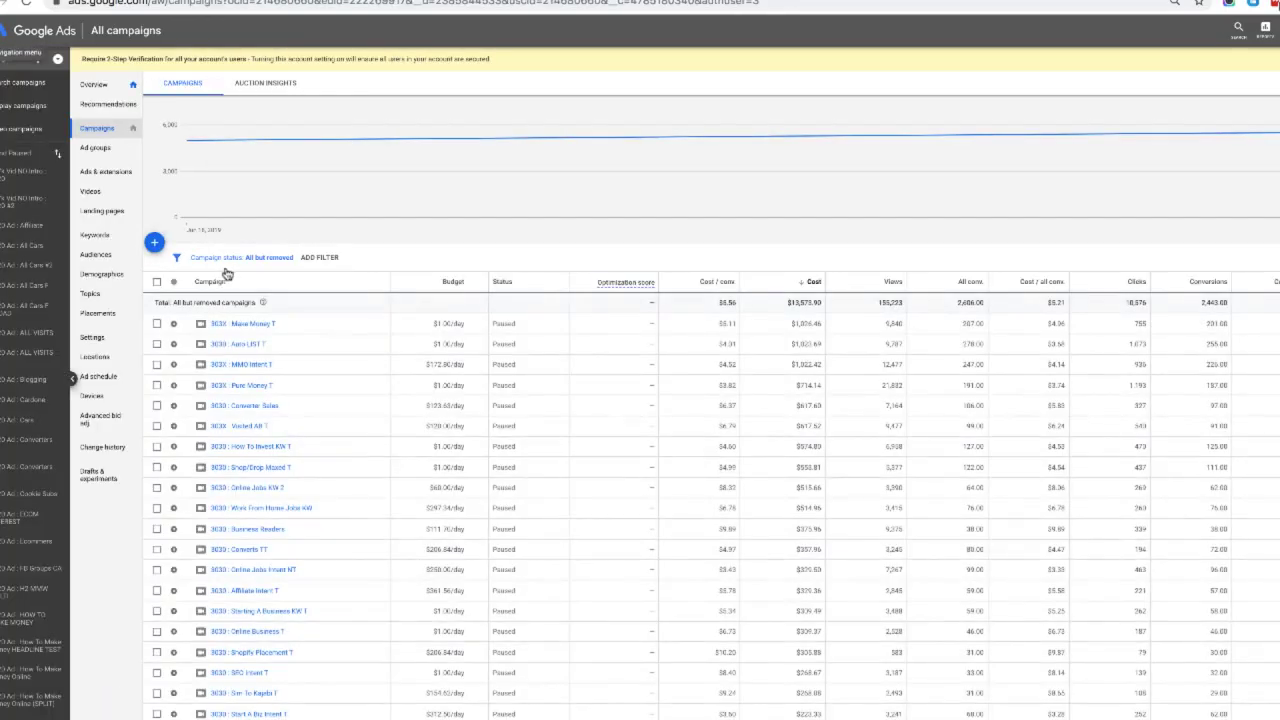
{"action": "left_click", "coordinate": [160, 248]}
{"action": "left_click", "coordinate": [189, 280]}
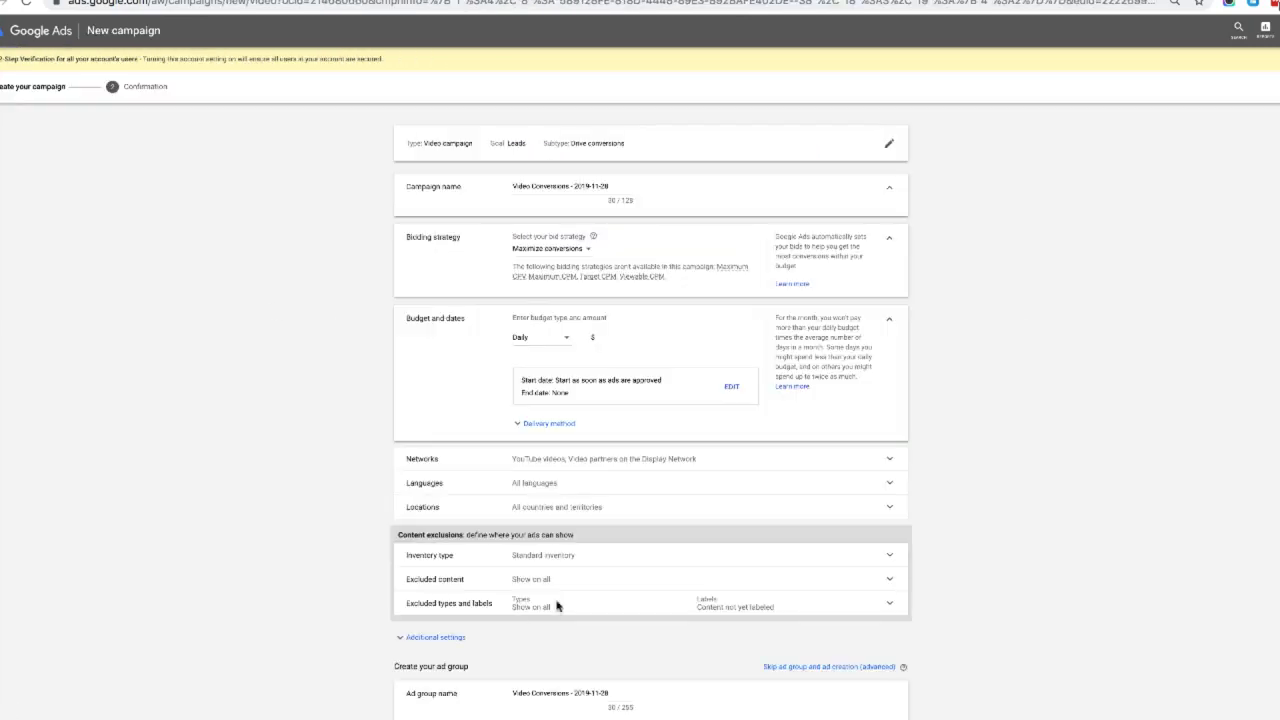
Browse the ad group's audiences under the category "How they have interacted with your business"
{"action": "scroll", "coordinate": [557, 606], "scroll_direction": "down", "scroll_amount": 4}
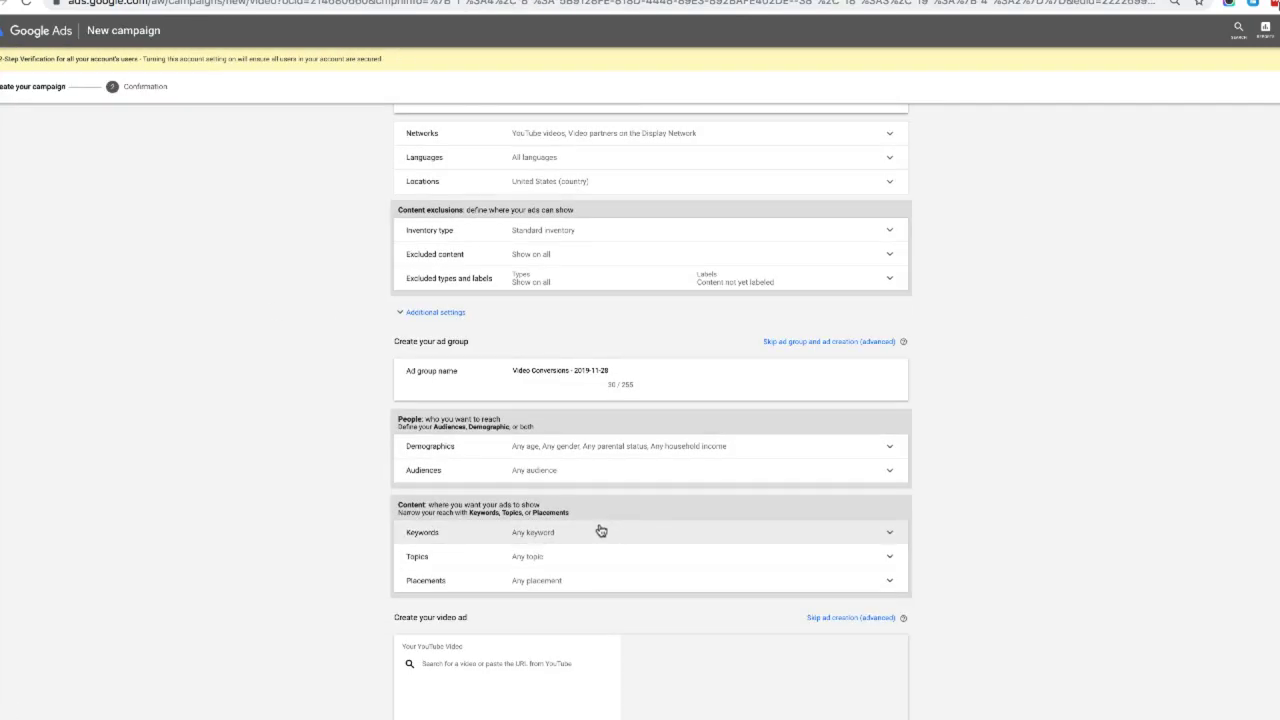
{"action": "left_click", "coordinate": [579, 473]}
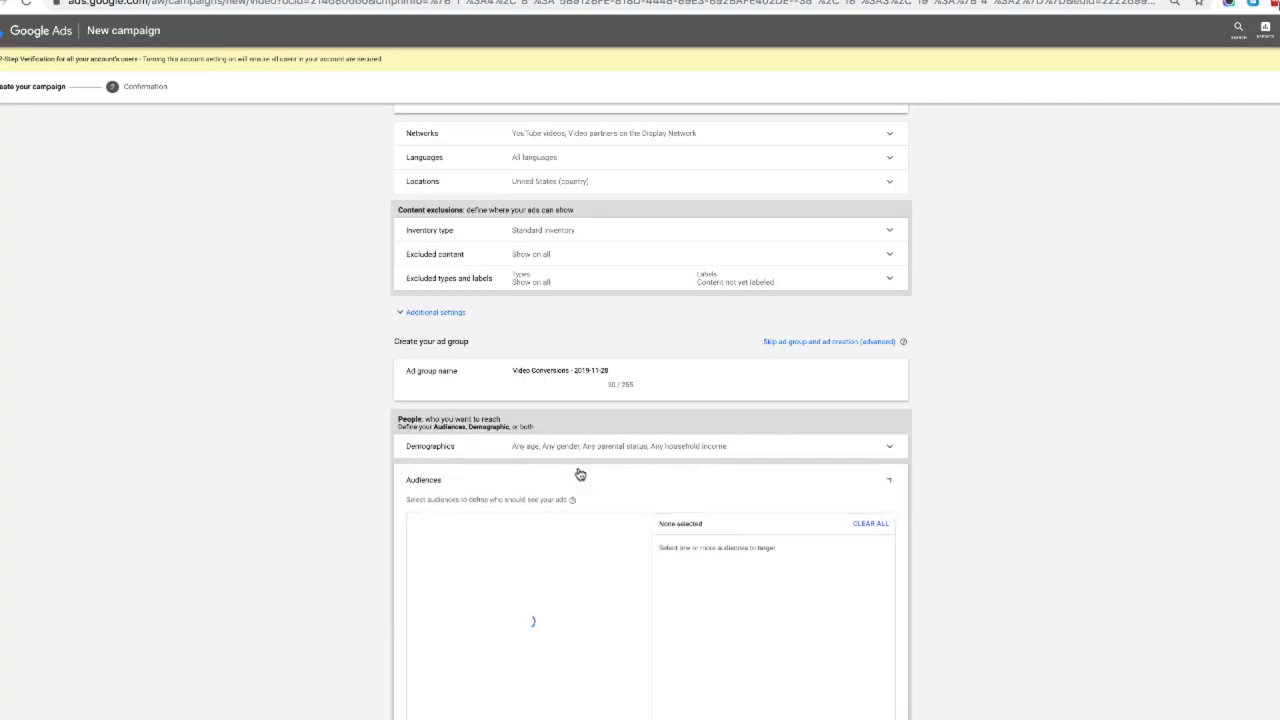
{"action": "left_click", "coordinate": [500, 531]}
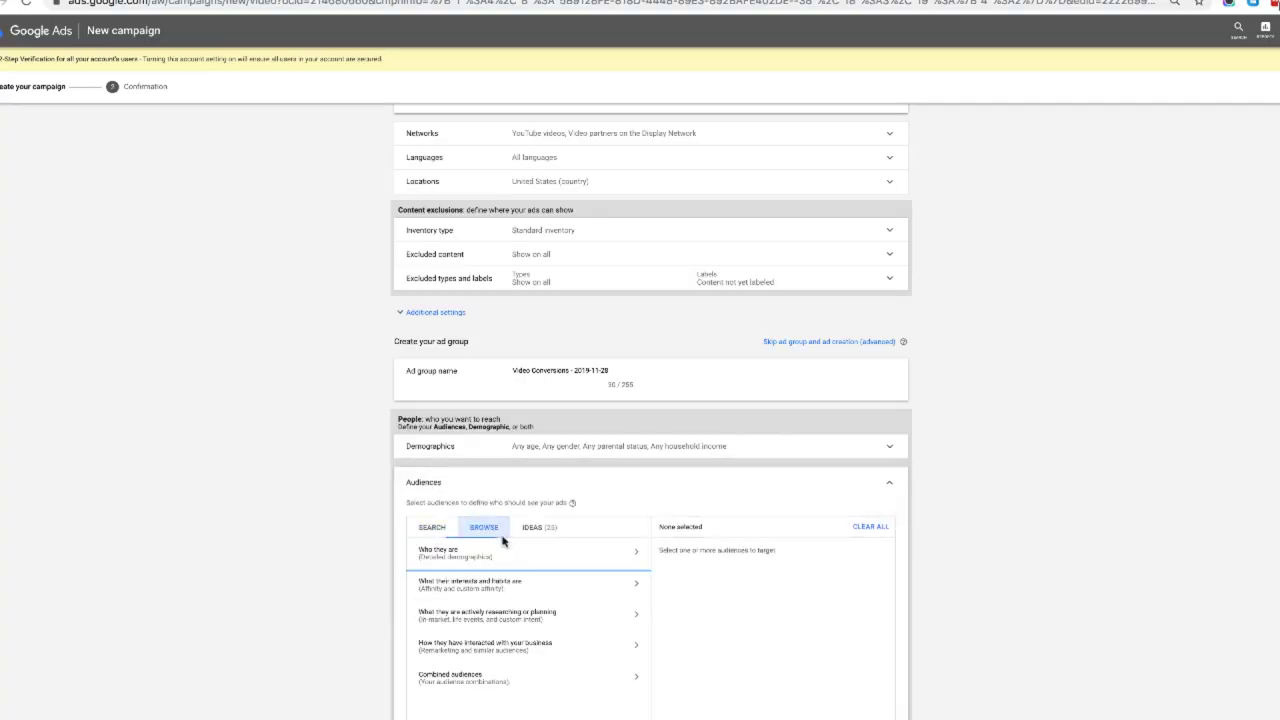
{"action": "scroll", "coordinate": [823, 557], "scroll_direction": "down", "scroll_amount": 1}
{"action": "left_click", "coordinate": [529, 592]}
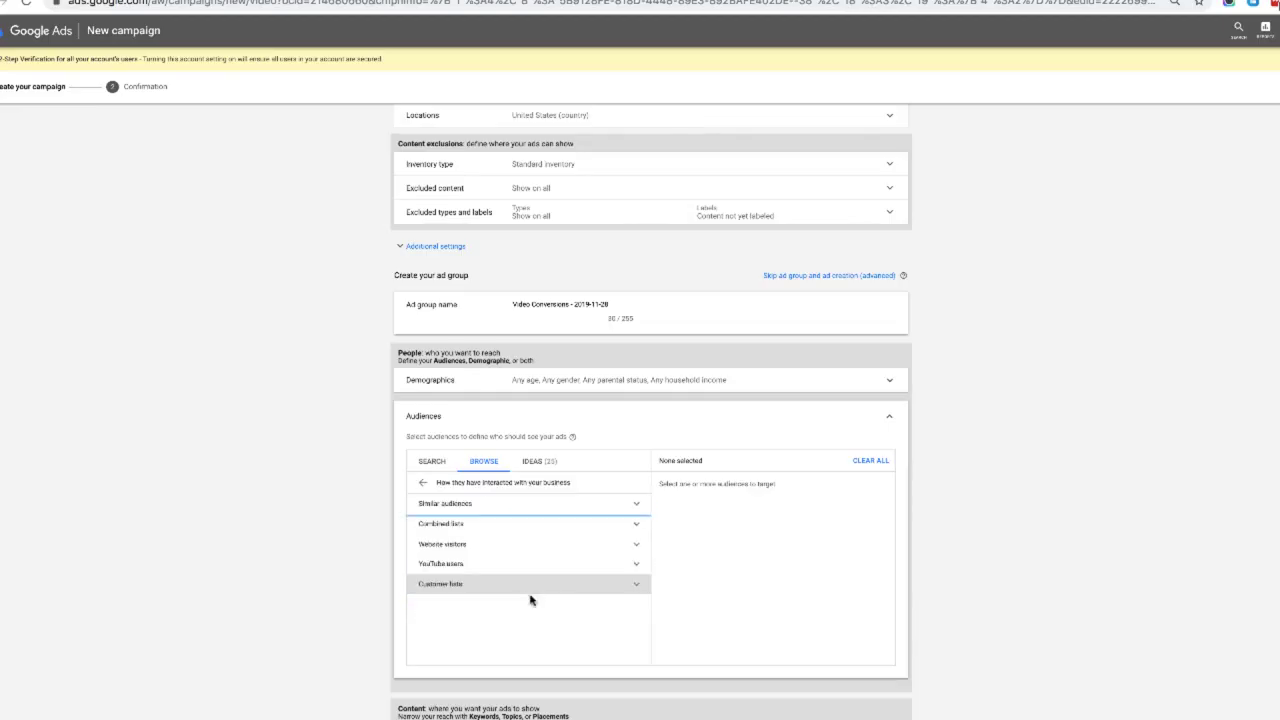